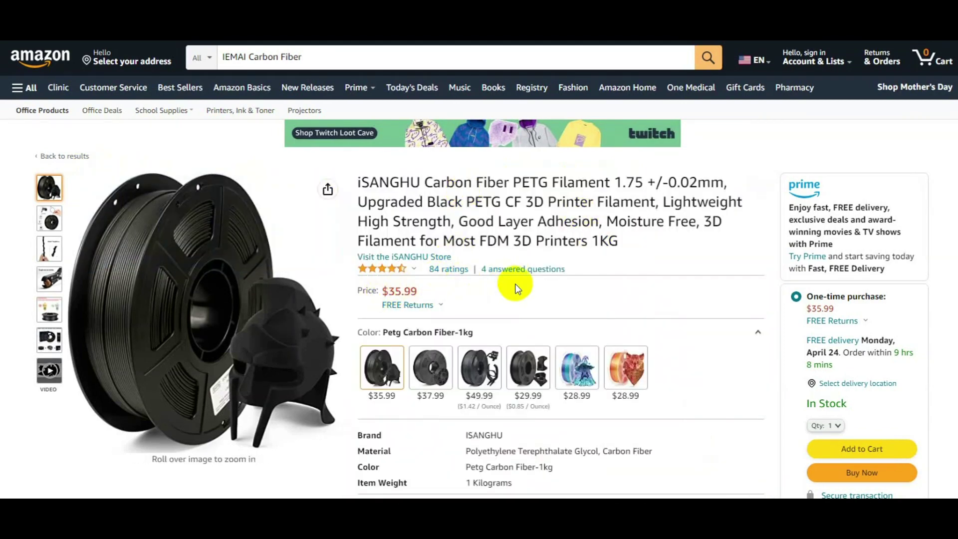
# Scroll the iSANGHU CF-PETG listing to its print settings: 220–250°C, 60–75°C bed, 0% fan
pyautogui.scroll(-2, 517, 288)
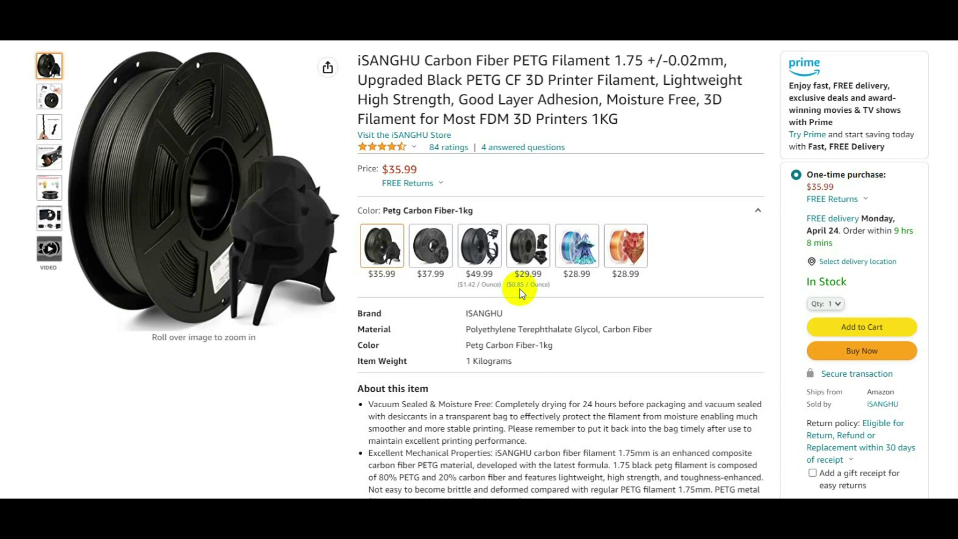
pyautogui.scroll(-3, 519, 288)
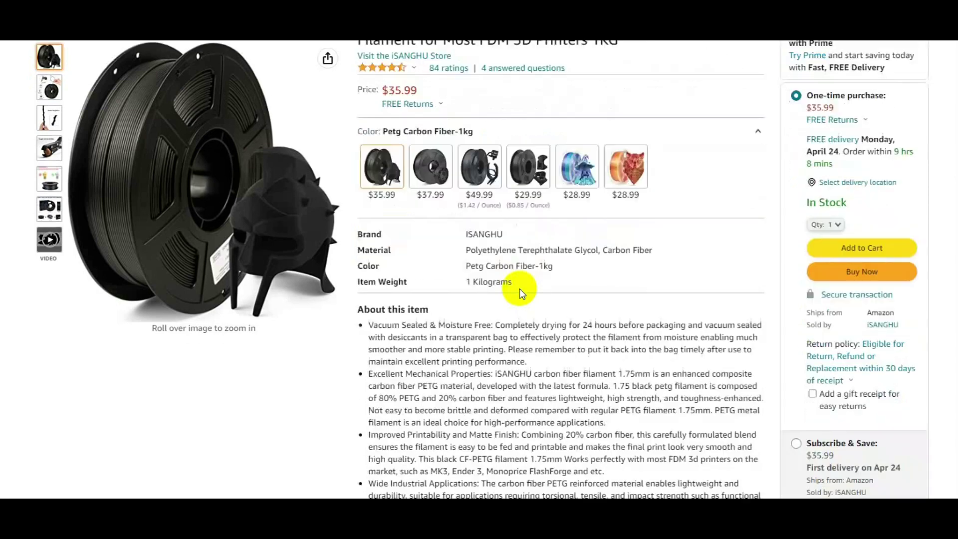
pyautogui.scroll(6, 520, 289)
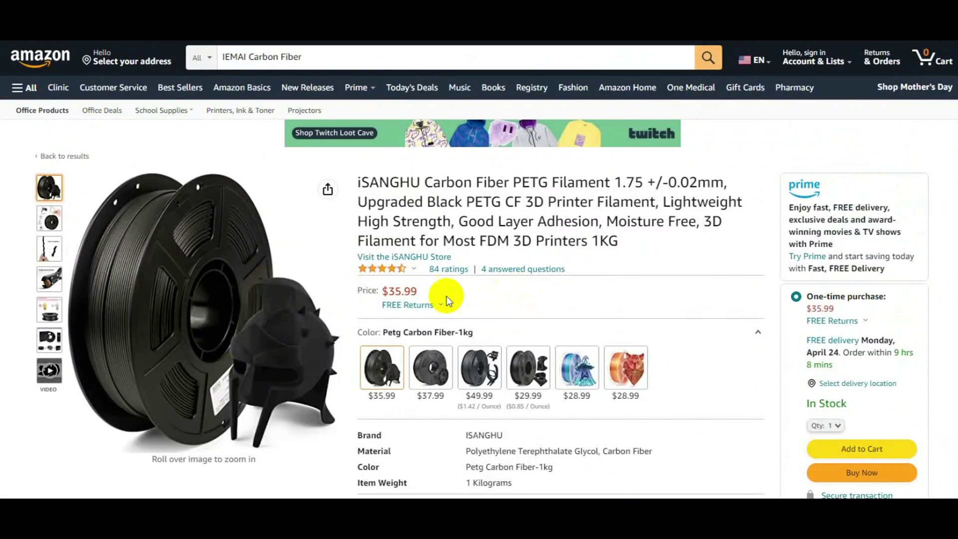
pyautogui.scroll(-7, 550, 296)
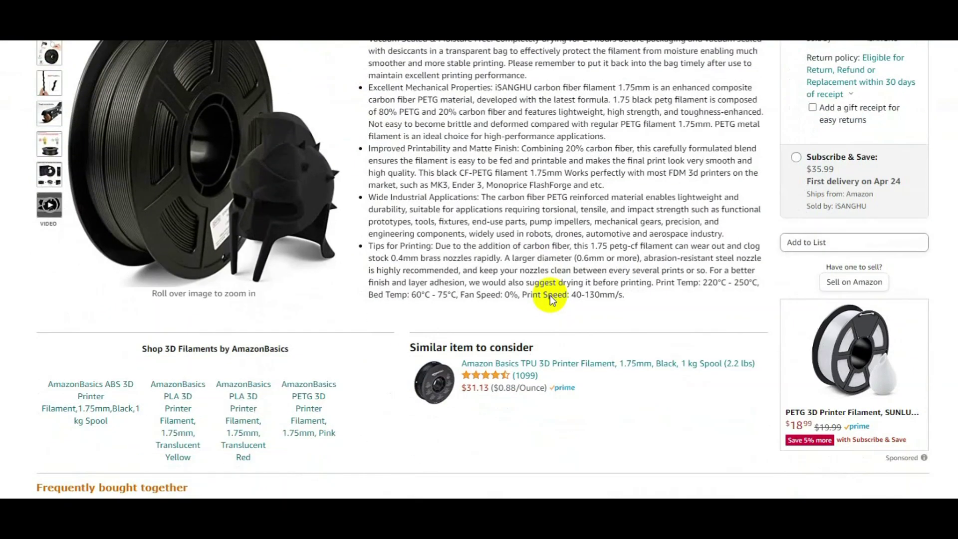
pyautogui.scroll(5, 549, 296)
pyautogui.scroll(-10, 549, 295)
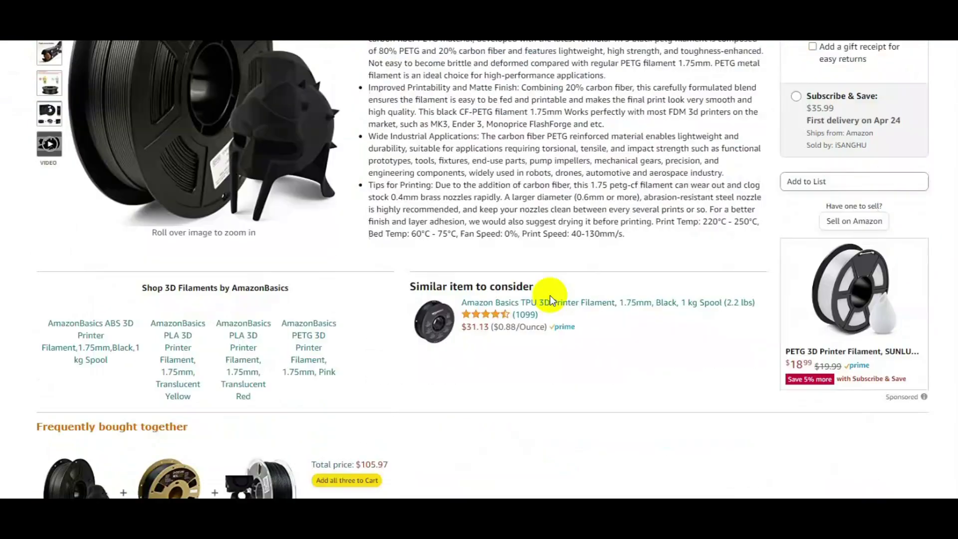
pyautogui.scroll(-15, 550, 296)
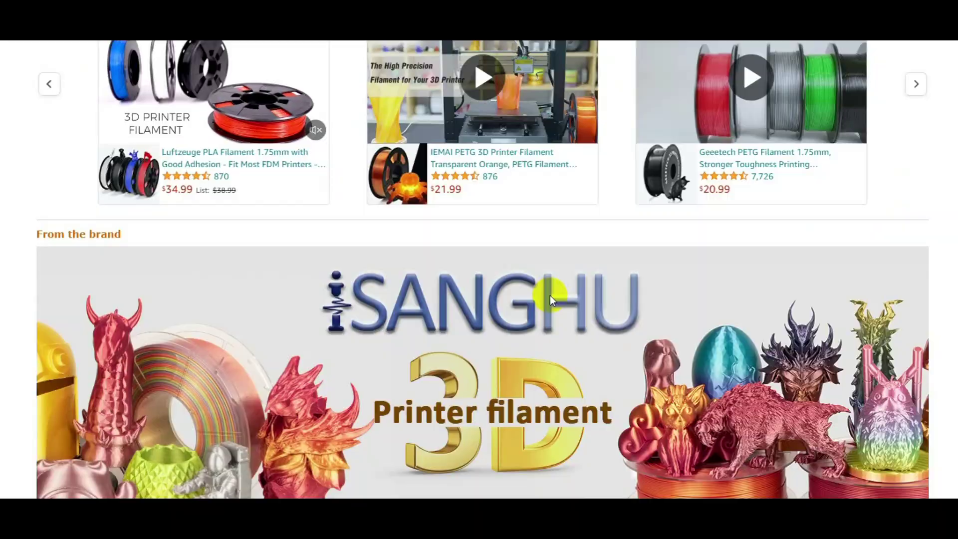
pyautogui.scroll(-8, 550, 295)
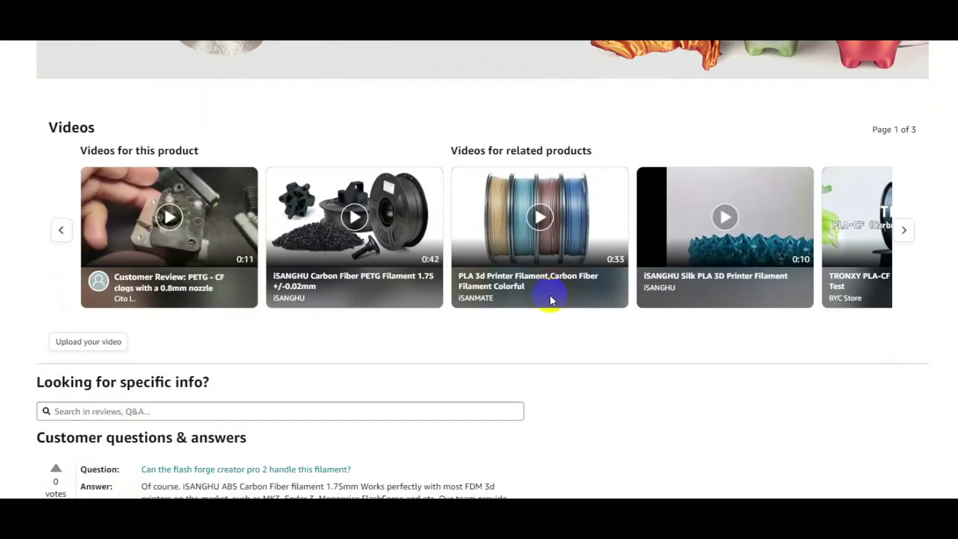
pyautogui.scroll(-12, 550, 295)
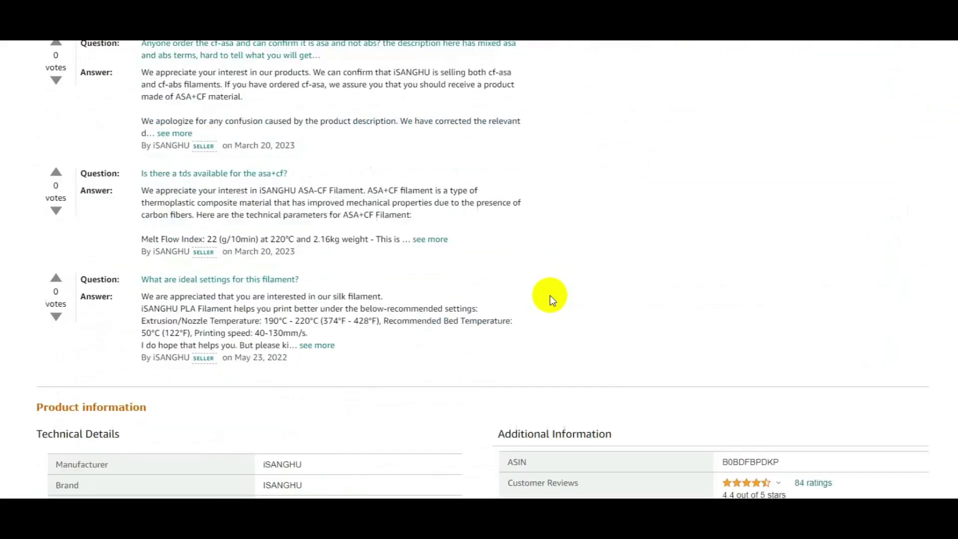
pyautogui.scroll(-7, 550, 296)
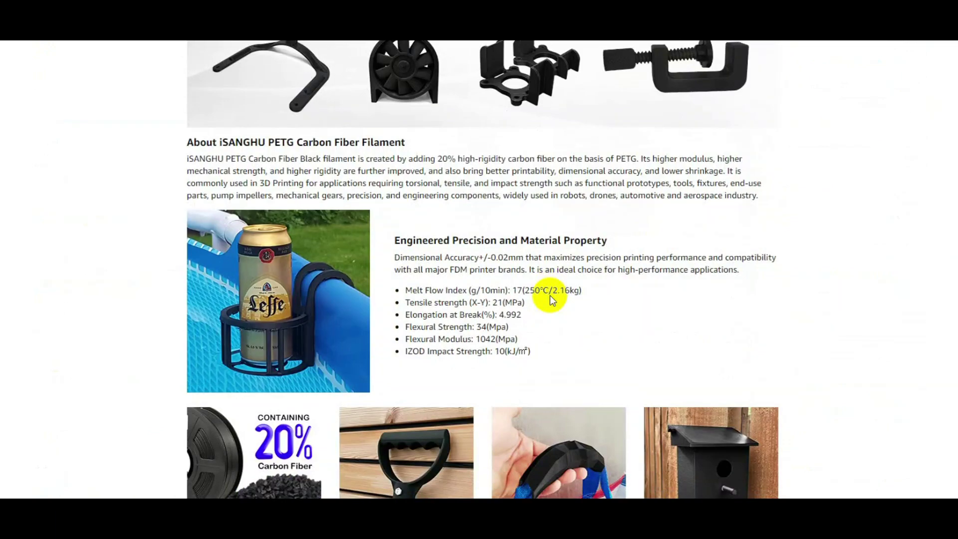
pyautogui.scroll(-4, 549, 295)
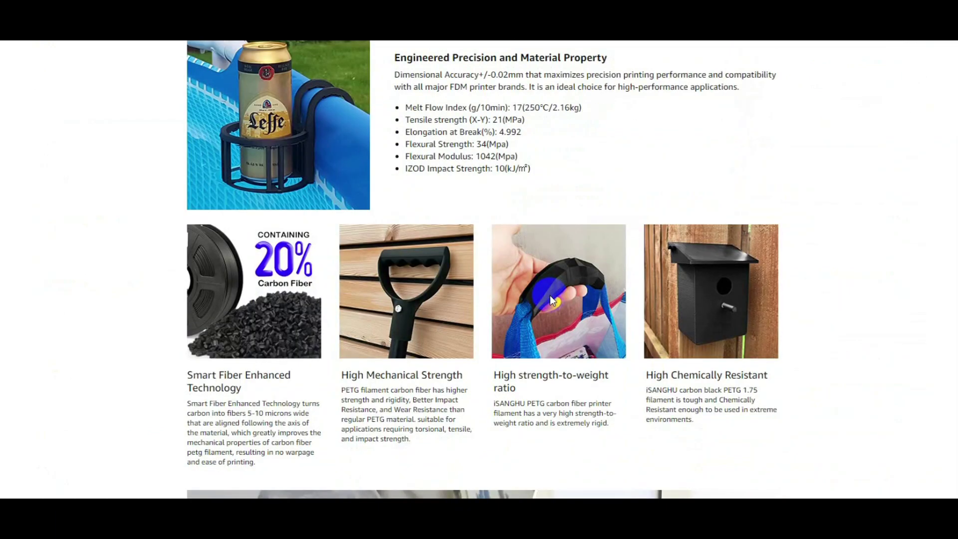
pyautogui.scroll(-4, 550, 295)
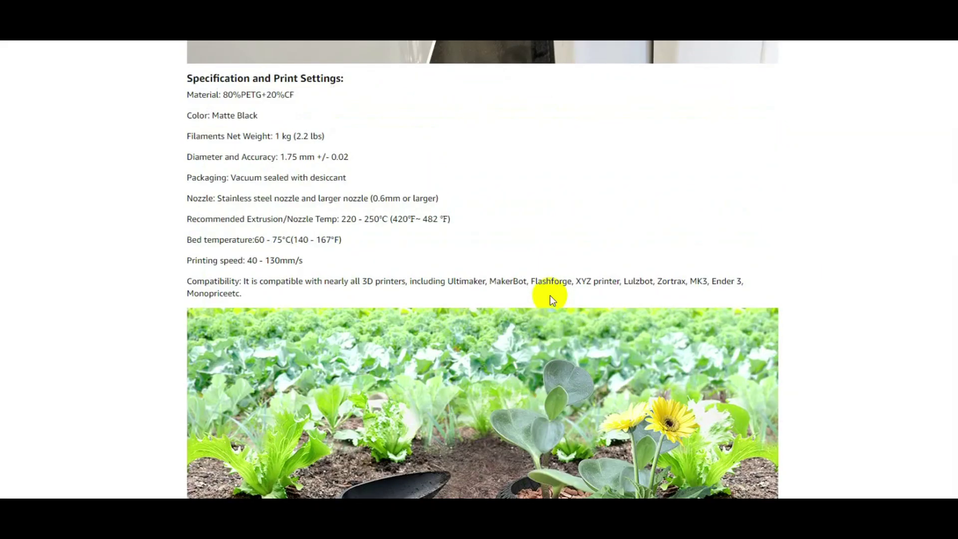
# Highlight '0.6mm or larger' as the recommended nozzle size in the specification list
pyautogui.scroll(-2, 550, 298)
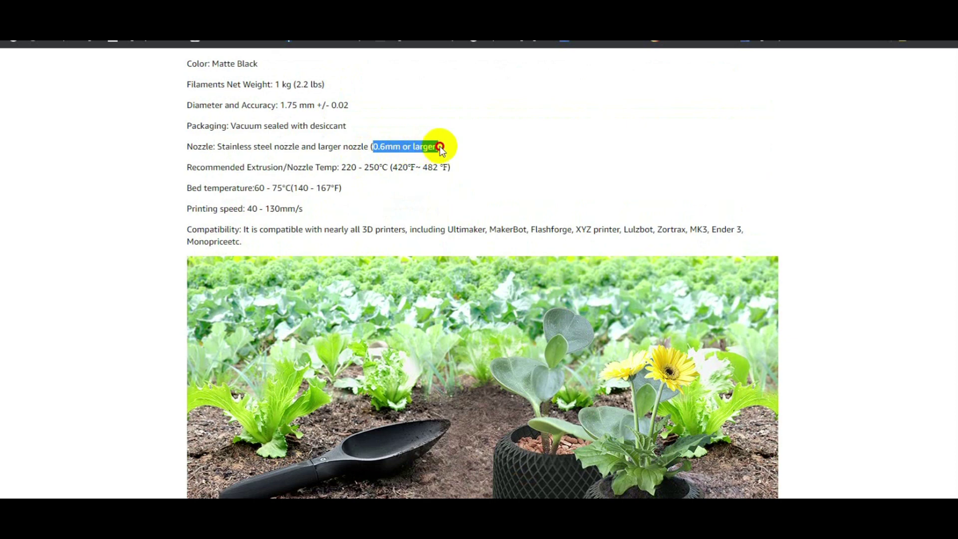
pyautogui.moveTo(429, 147); pyautogui.dragTo(391, 146)
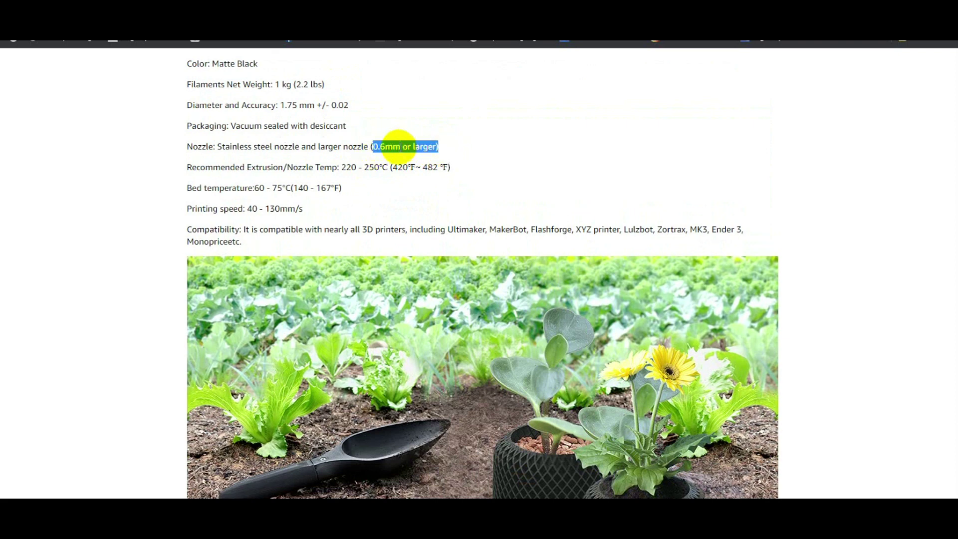
pyautogui.scroll(-1, 398, 162)
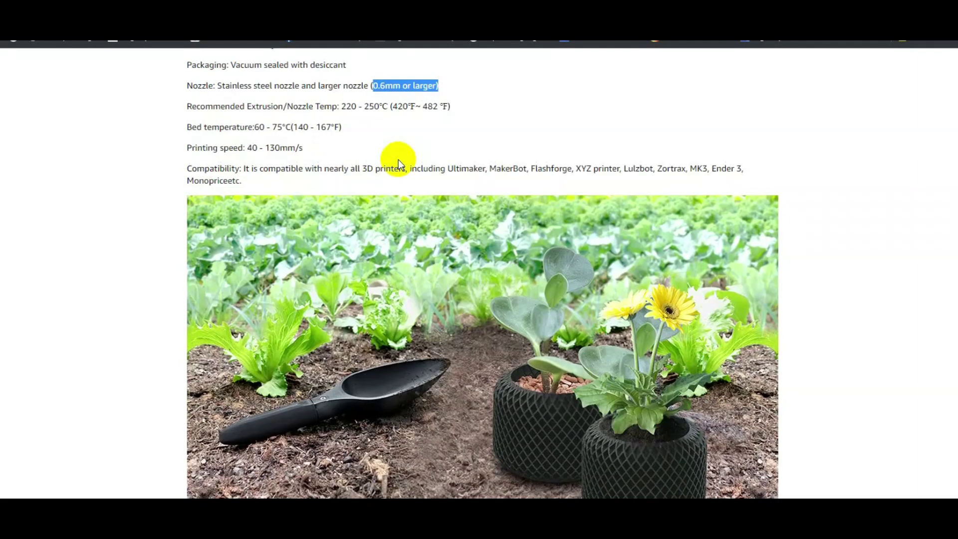
pyautogui.scroll(-1, 399, 163)
pyautogui.scroll(-1, 398, 163)
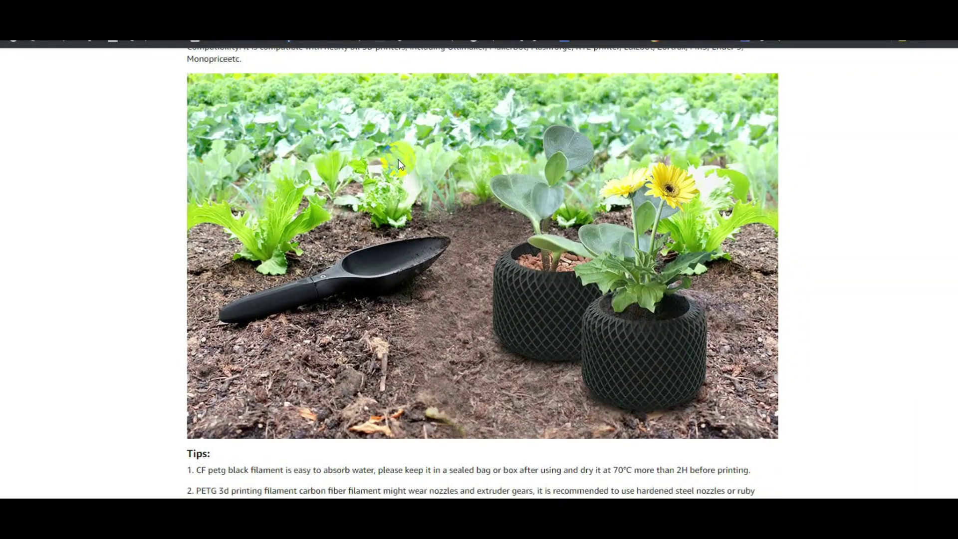
pyautogui.scroll(-8, 398, 163)
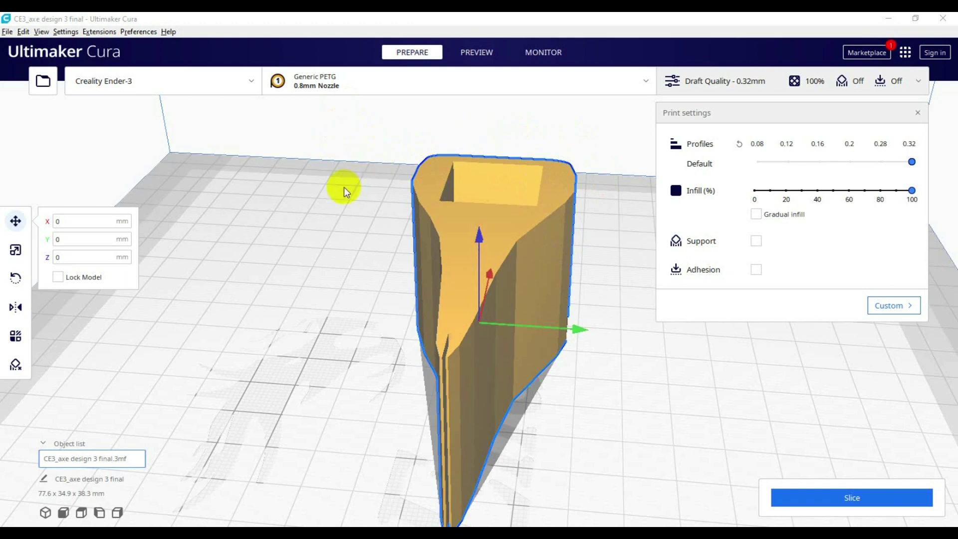
pyautogui.moveTo(564, 208); pyautogui.dragTo(484, 374, button='right')
pyautogui.scroll(-3, 566, 274)
pyautogui.scroll(3, 481, 374)
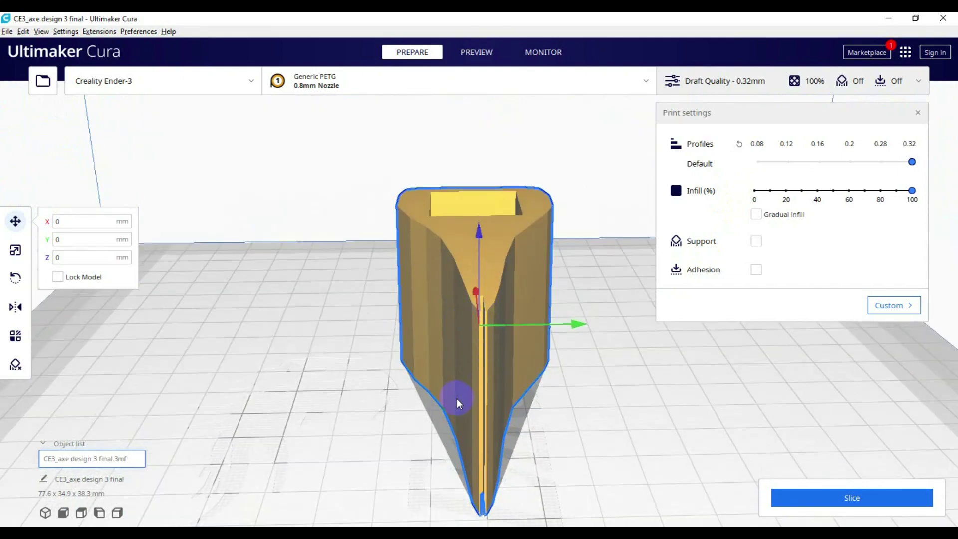
pyautogui.moveTo(554, 376); pyautogui.dragTo(428, 410, button='right')
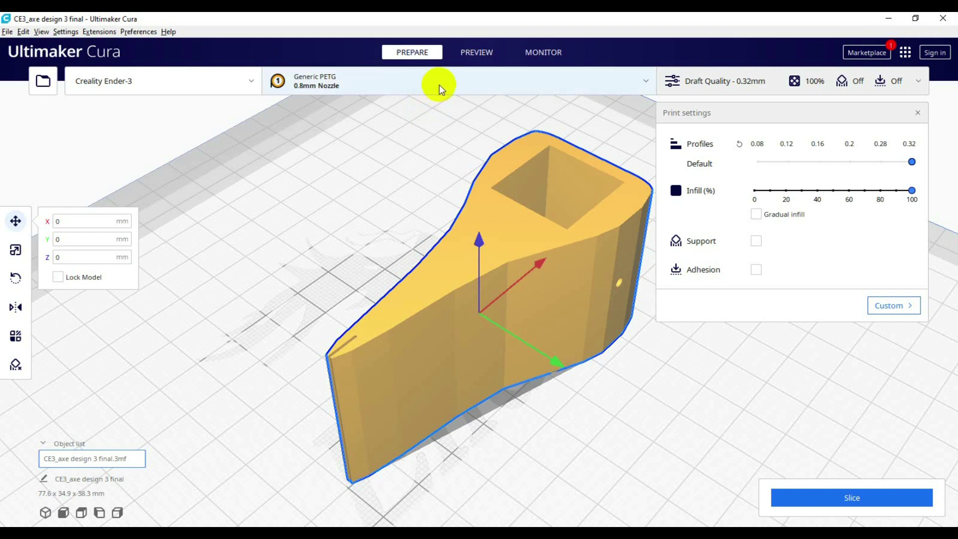
# Keep Generic PETG as the material in the material and nozzle settings
pyautogui.click(439, 85)
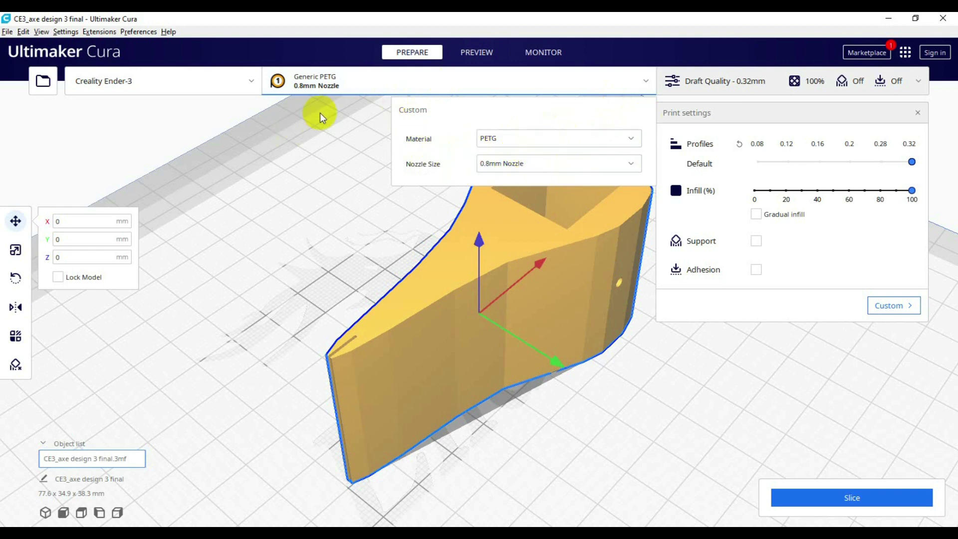
pyautogui.click(513, 141)
pyautogui.moveTo(569, 151)
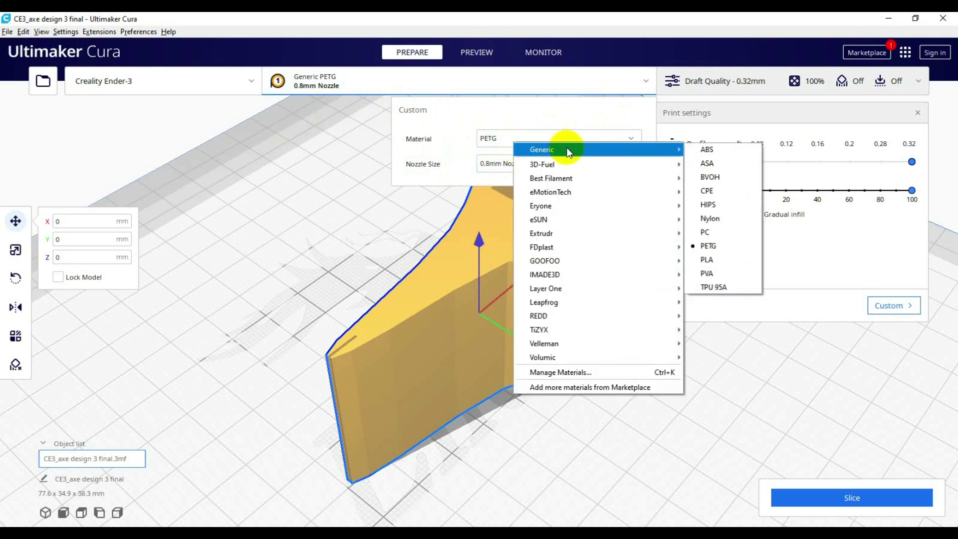
pyautogui.click(728, 246)
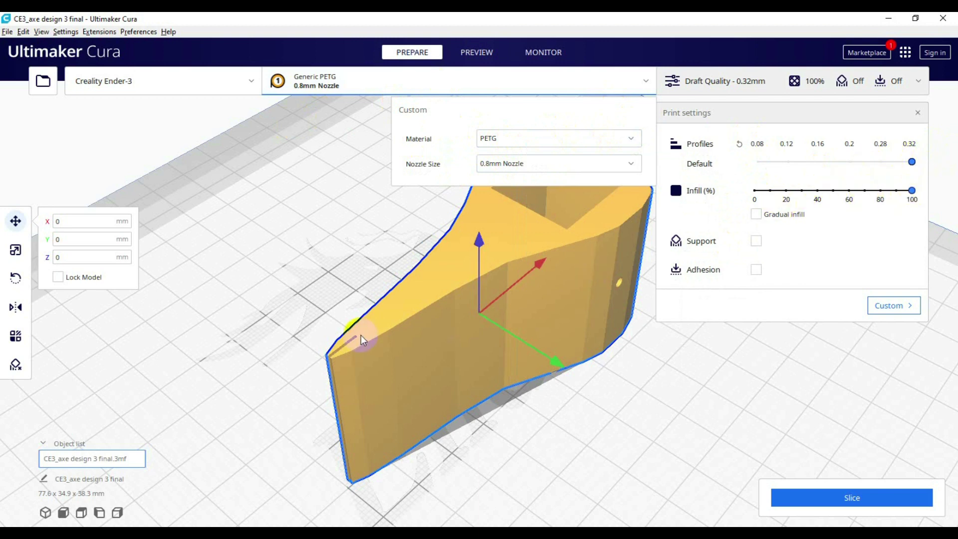
pyautogui.click(322, 305)
pyautogui.rightClick(317, 281)
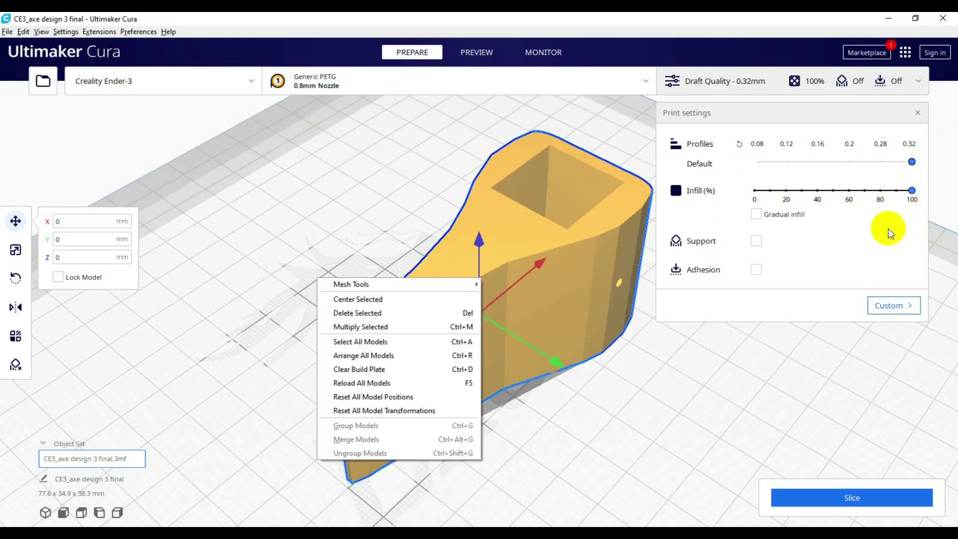
pyautogui.click(609, 299)
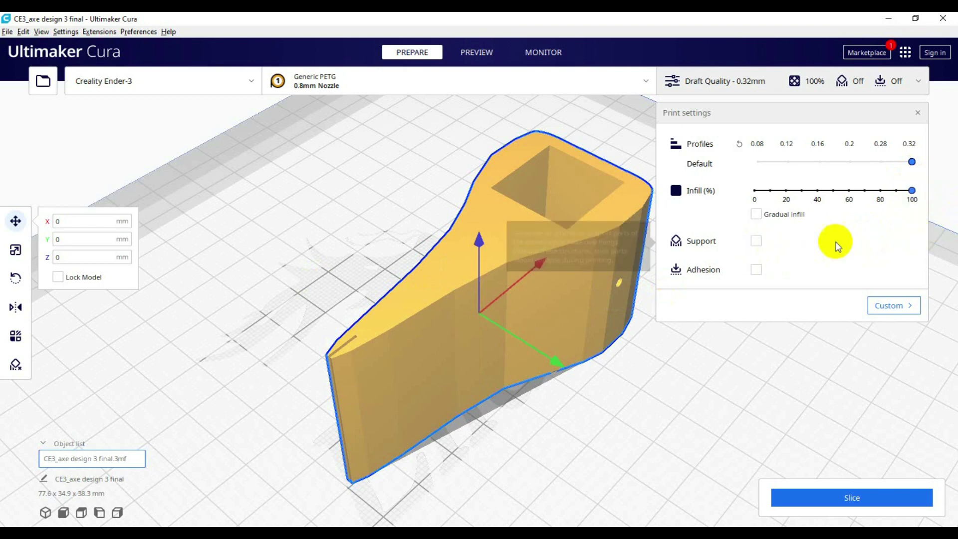
# Change Print Speed in the custom settings from 50 to 30 mm/s
pyautogui.click(897, 303)
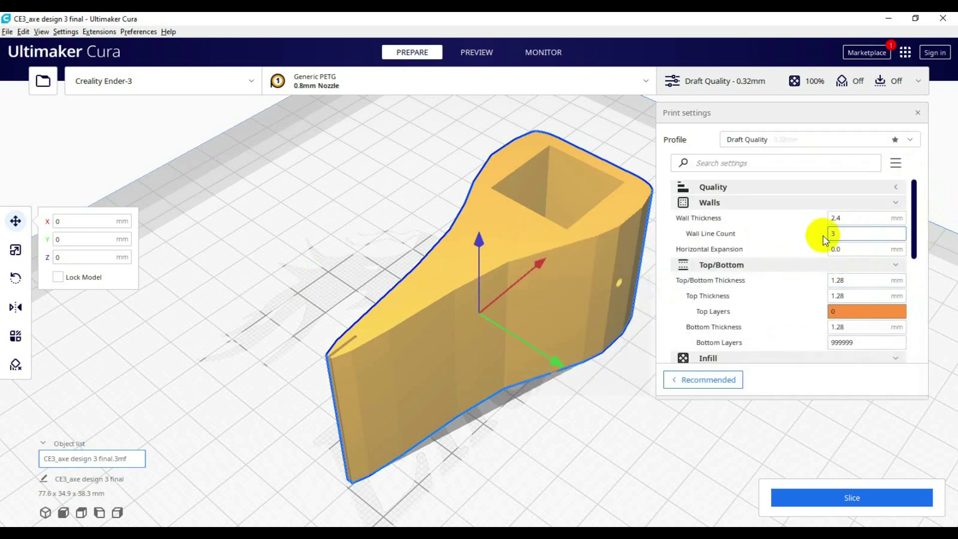
pyautogui.scroll(-3, 830, 220)
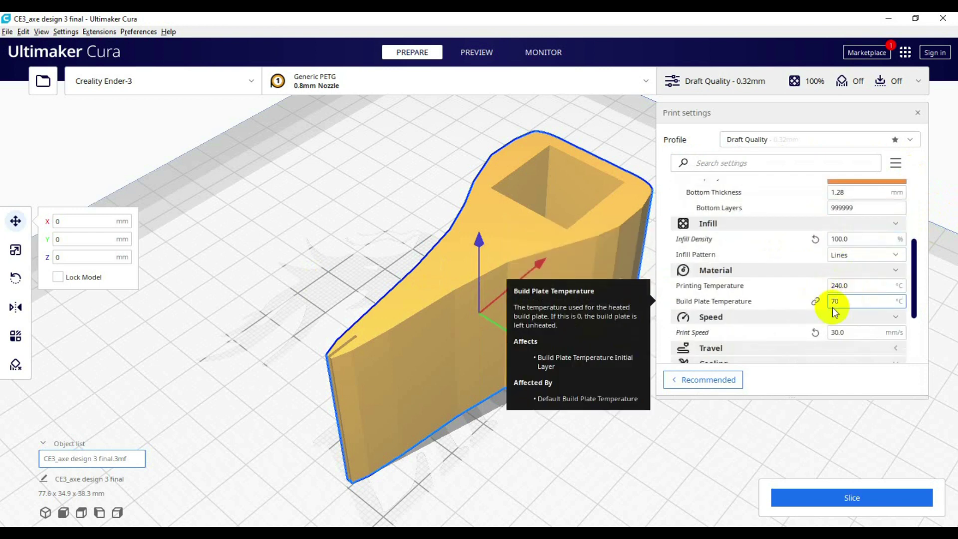
pyautogui.doubleClick(834, 332)
pyautogui.write('50')
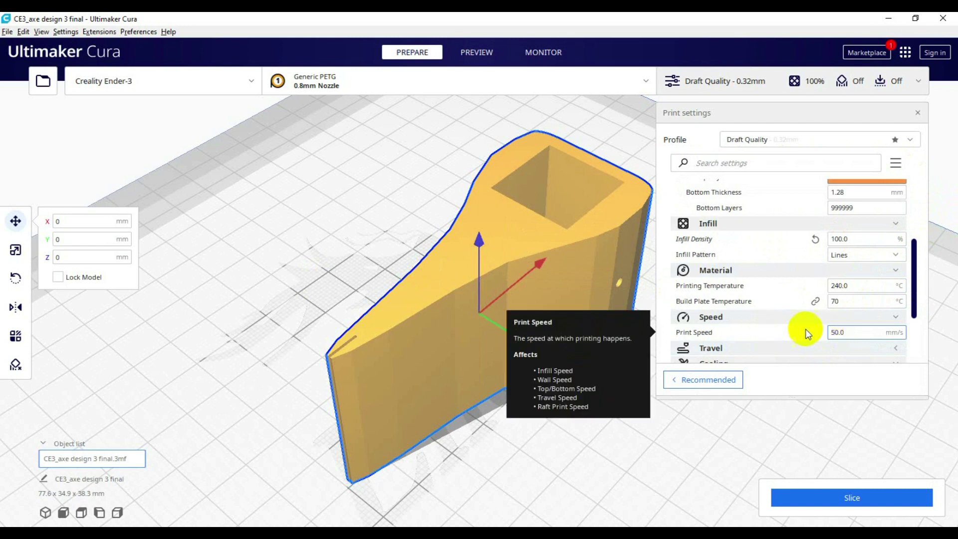
pyautogui.click(847, 333)
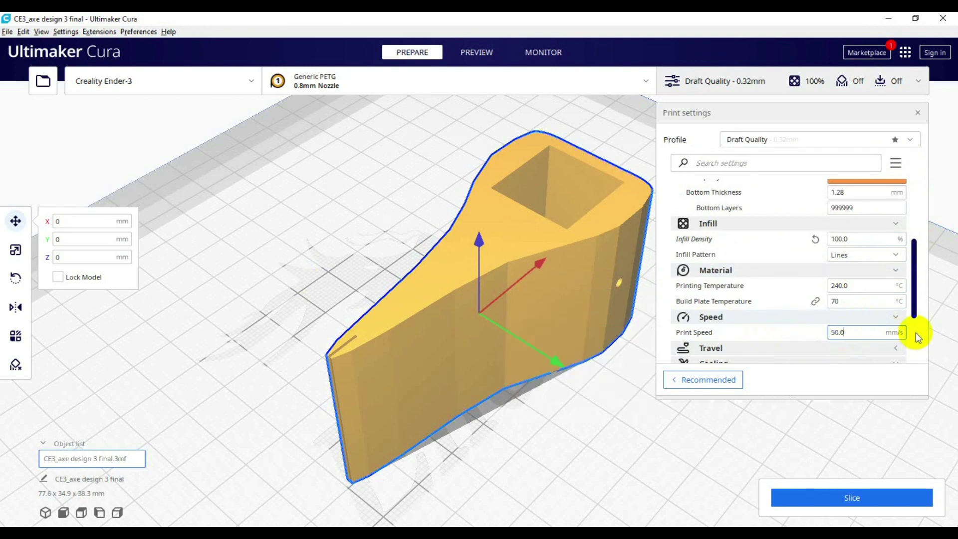
pyautogui.click(836, 333)
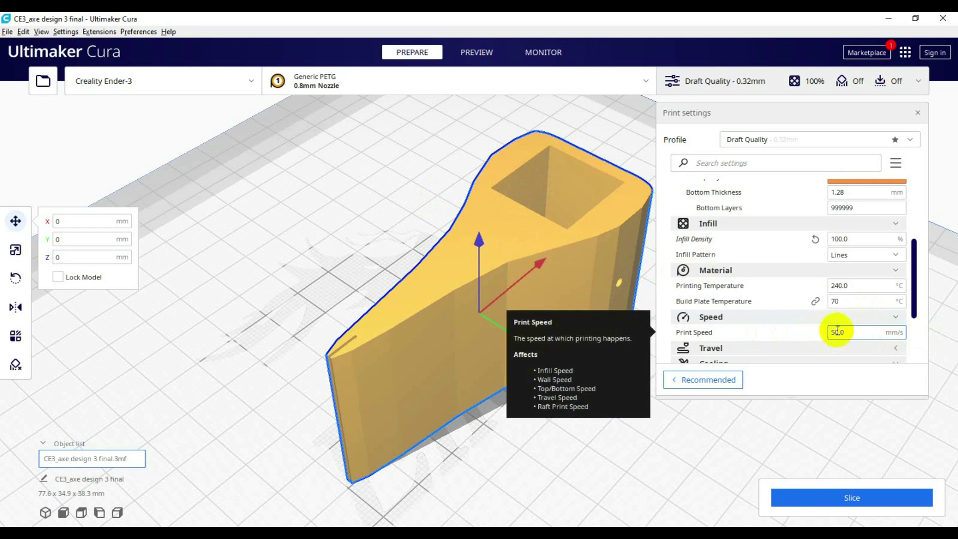
pyautogui.moveTo(835, 332); pyautogui.dragTo(831, 334)
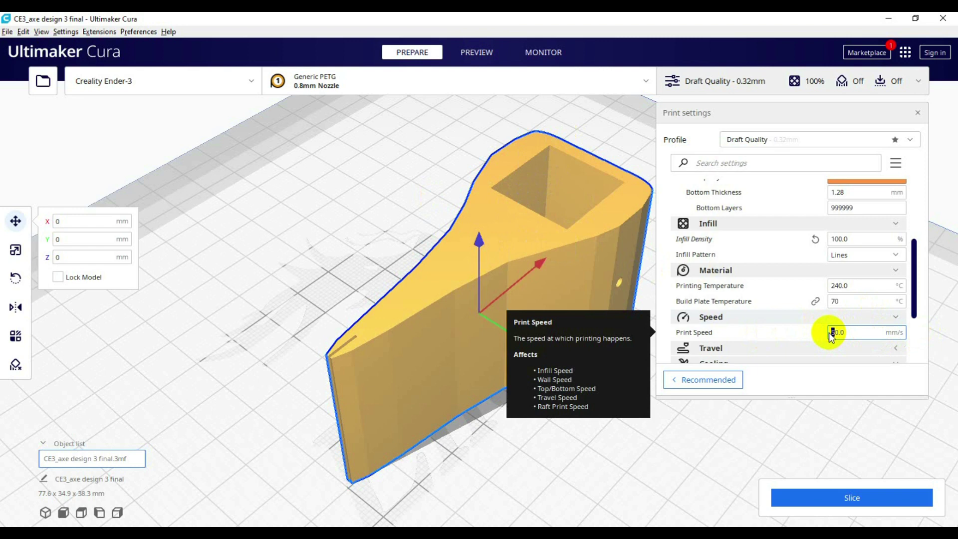
pyautogui.write('3')
# Reset Fan Speed under Cooling back to its 50.0% profile value
pyautogui.scroll(-3, 815, 304)
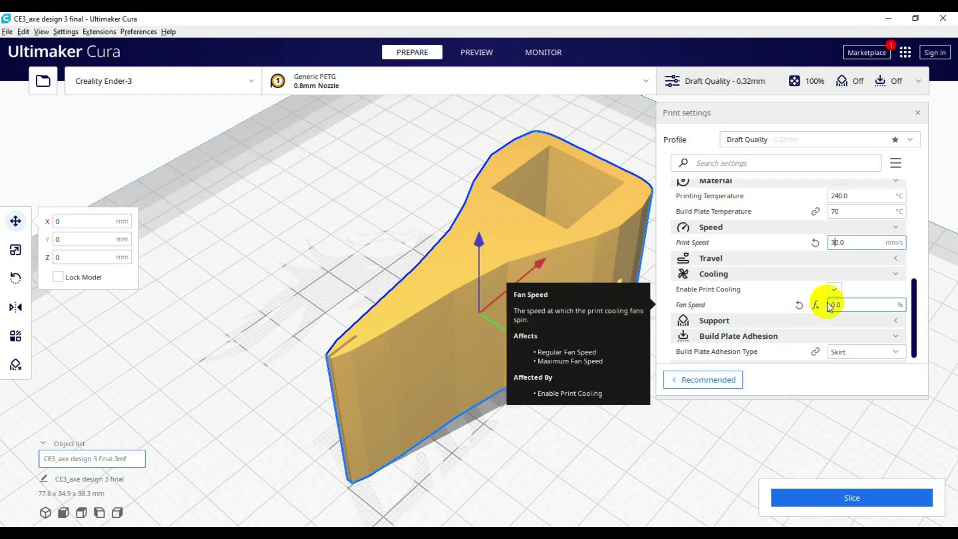
pyautogui.click(799, 305)
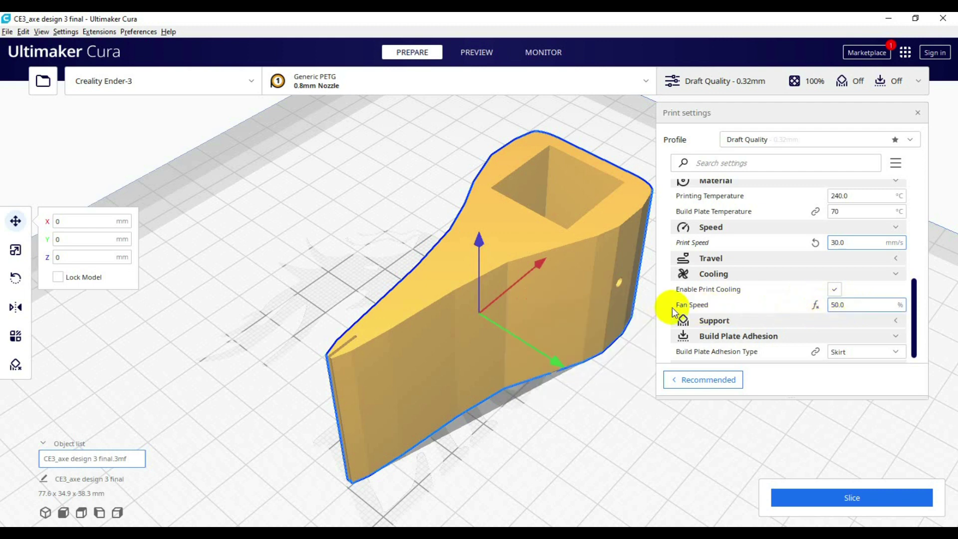
pyautogui.click(848, 305)
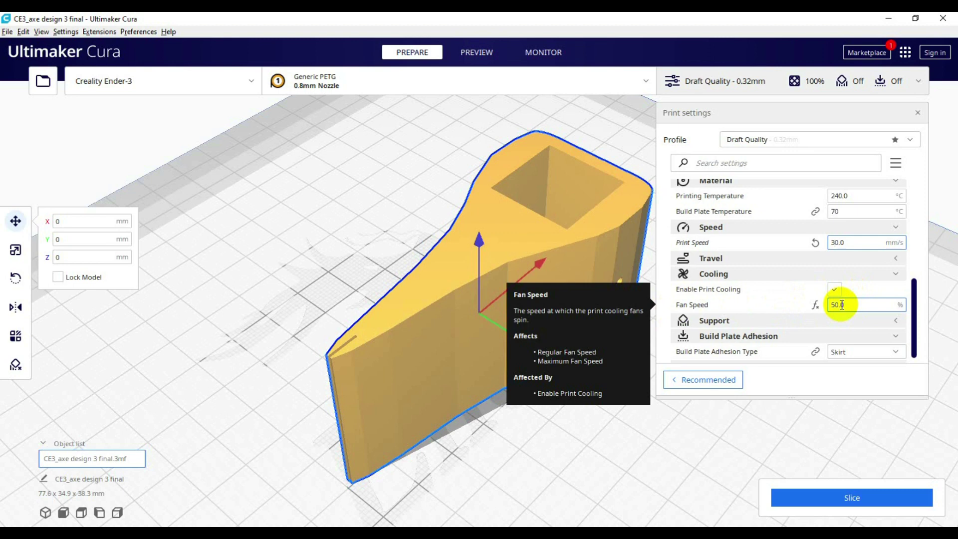
pyautogui.scroll(-1, 804, 306)
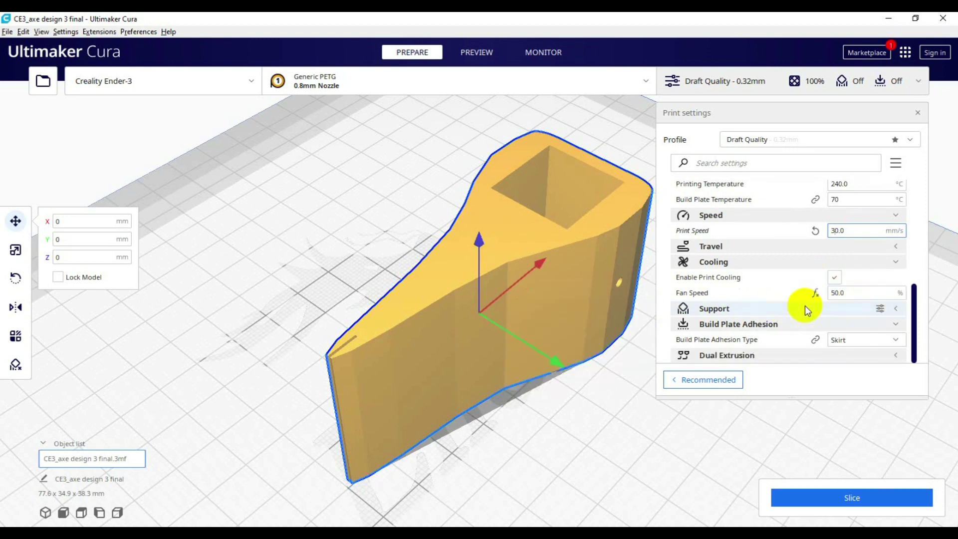
pyautogui.scroll(10, 804, 306)
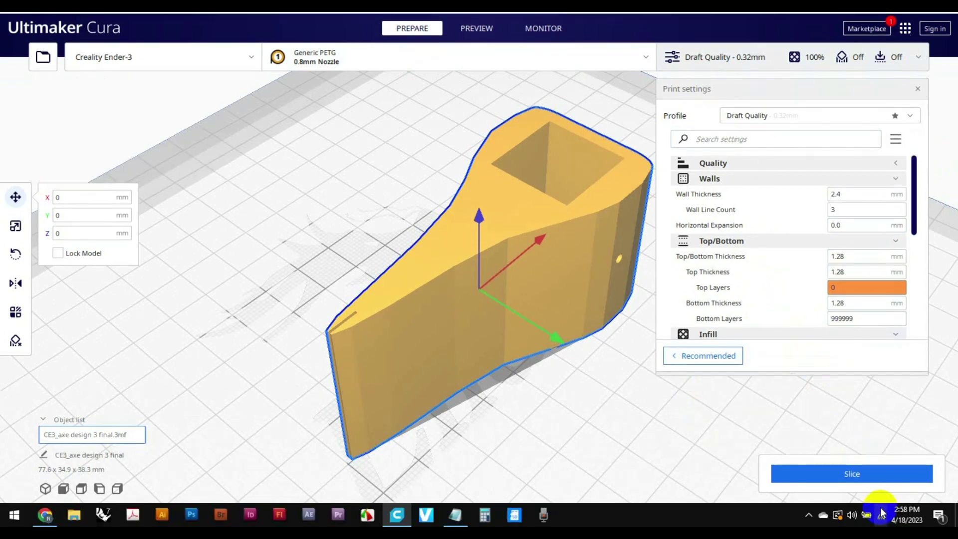
# Slice the hatchet and show its layer preview: 3 hours 50 minutes, 51 g
pyautogui.click(877, 498)
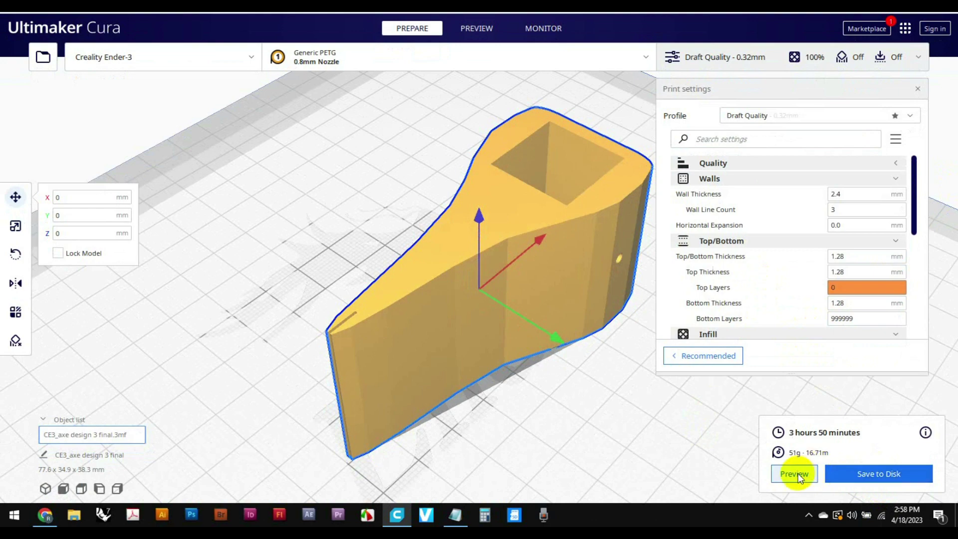
pyautogui.click(798, 477)
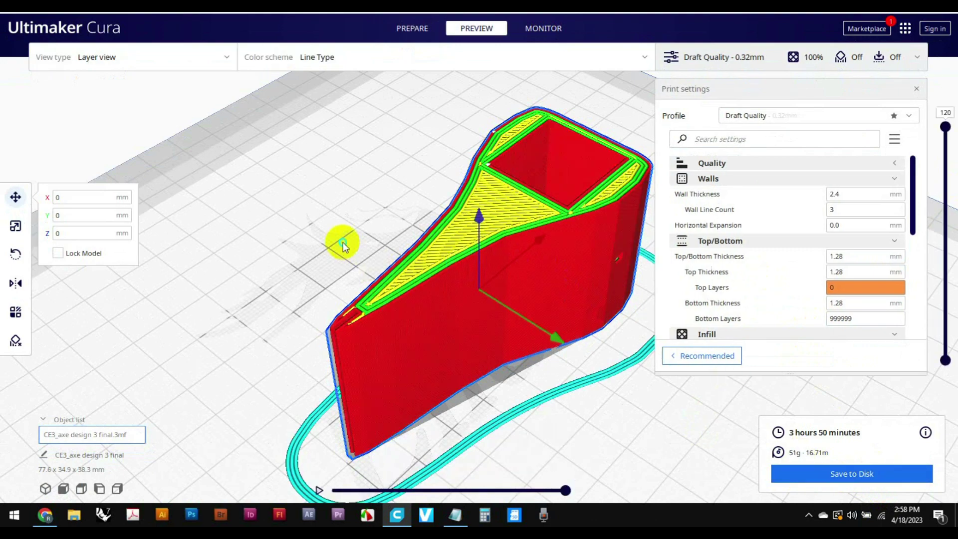
pyautogui.moveTo(342, 242); pyautogui.dragTo(631, 336, button='right')
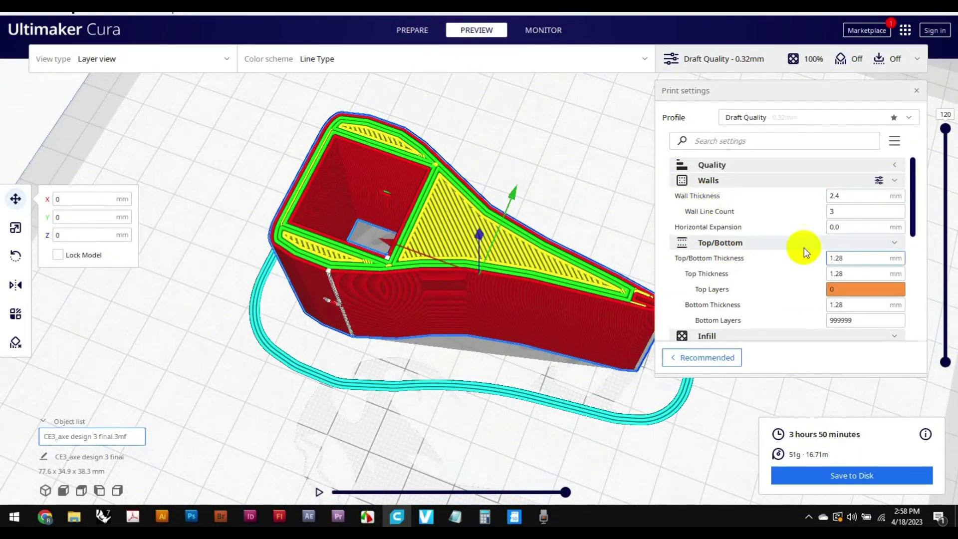
pyautogui.scroll(-1, 708, 264)
pyautogui.scroll(-3, 472, 284)
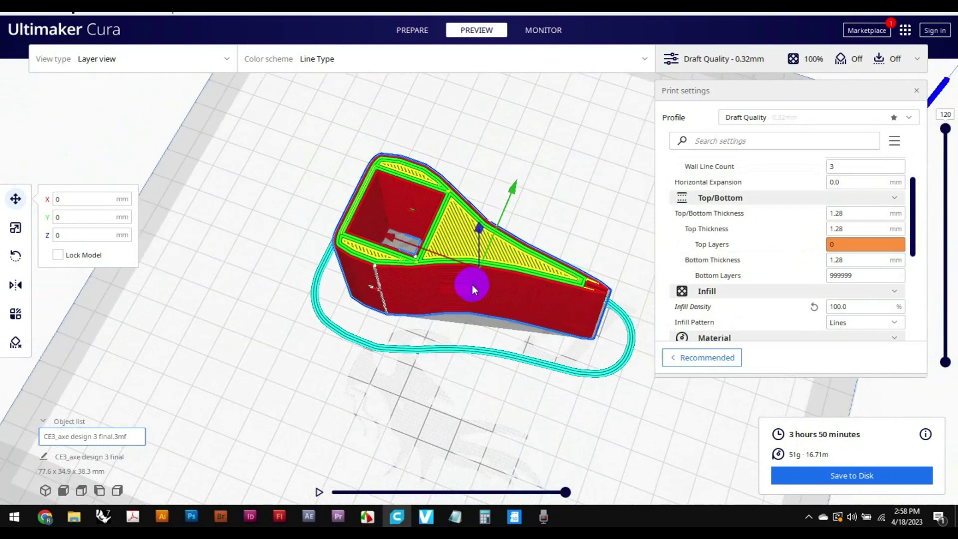
# Orbit the sliced hatchet through side, low and oblique top-down views
pyautogui.moveTo(472, 285); pyautogui.dragTo(451, 315, button='right')
pyautogui.scroll(3, 451, 316)
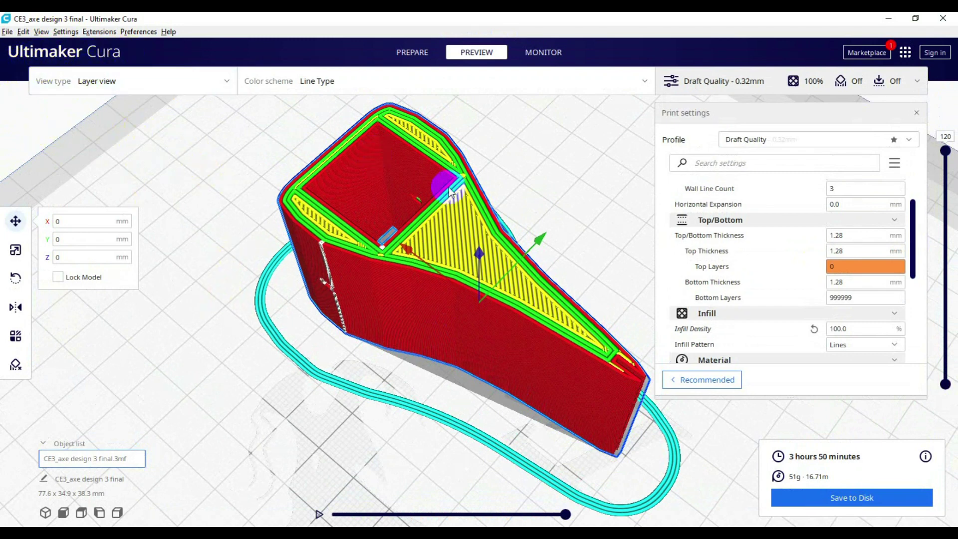
pyautogui.click(313, 179)
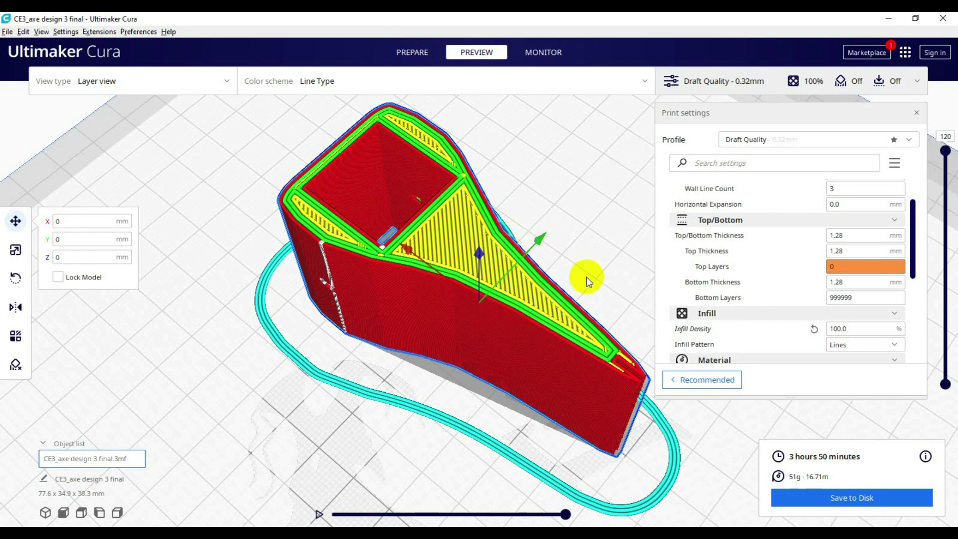
pyautogui.moveTo(584, 274); pyautogui.dragTo(741, 221, button='right')
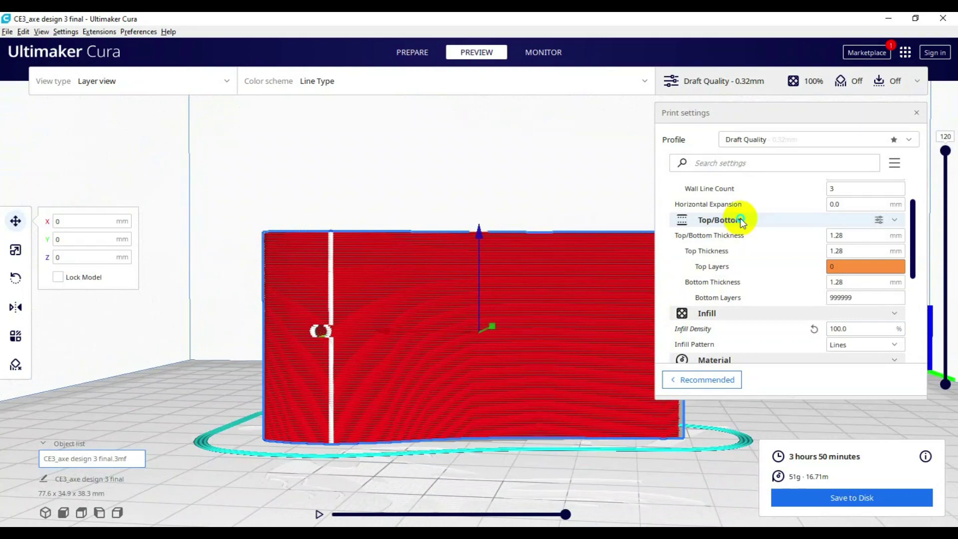
pyautogui.moveTo(643, 265); pyautogui.dragTo(621, 264, button='right')
pyautogui.scroll(-3, 621, 263)
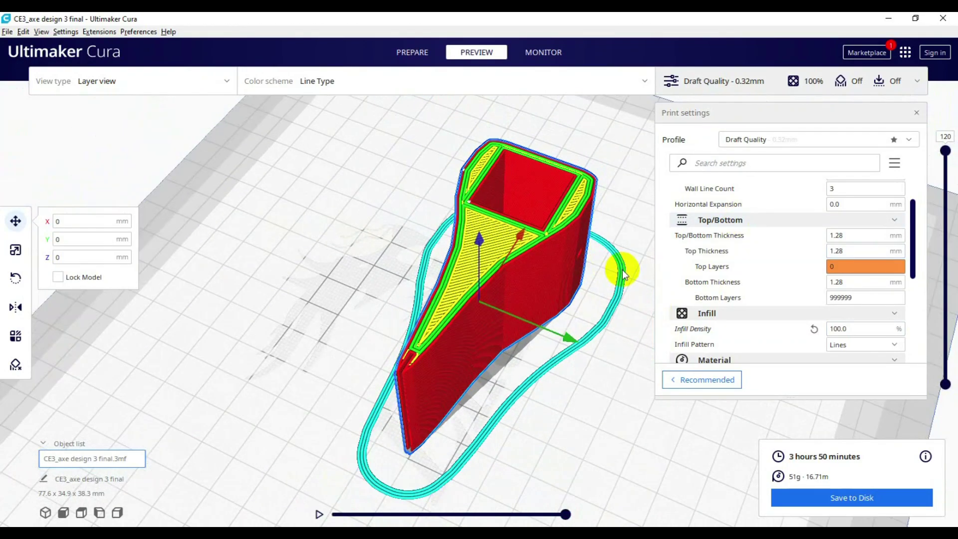
pyautogui.scroll(-2, 836, 305)
pyautogui.scroll(-4, 836, 305)
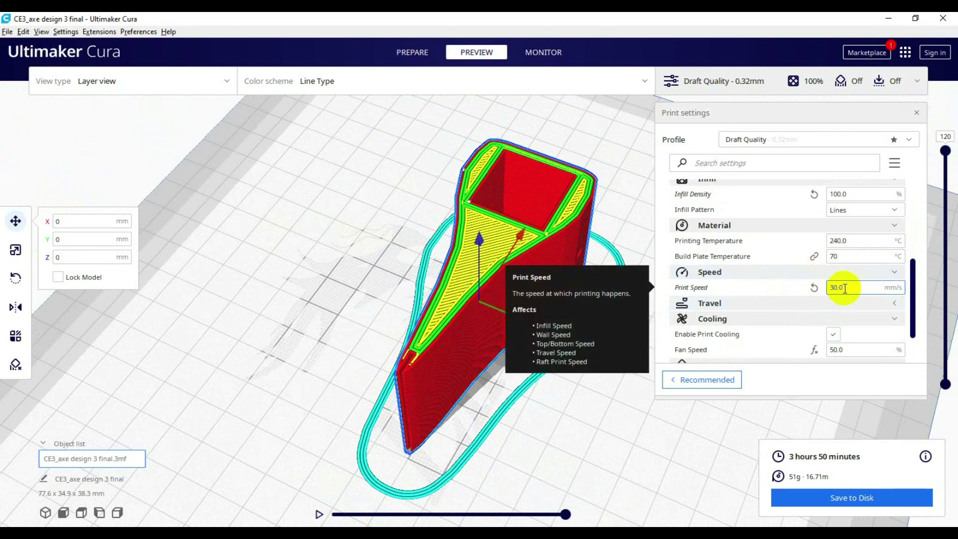
# Change Fan Speed from 50 to 0%, re-slice the hatchet, and view its underside
pyautogui.click(496, 178)
pyautogui.scroll(-2, 809, 301)
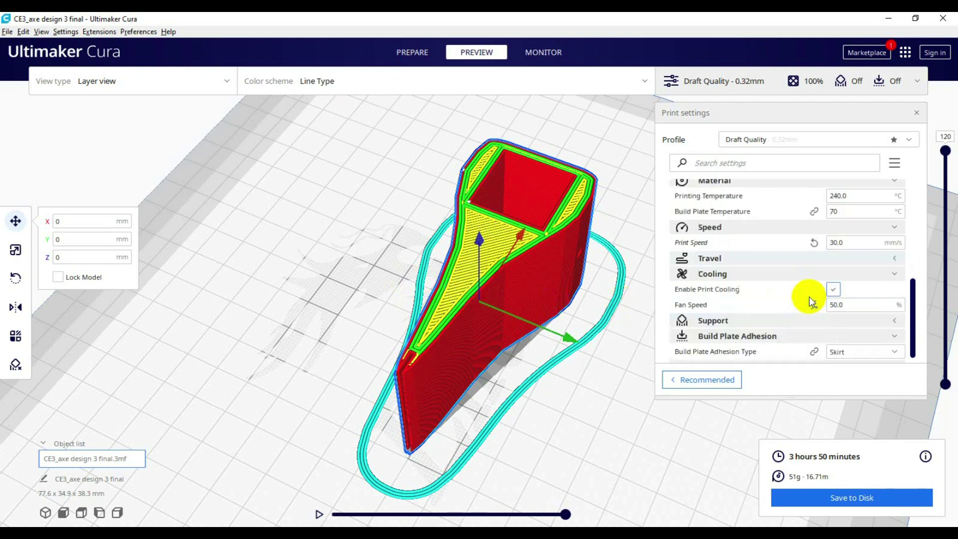
pyautogui.click(583, 242)
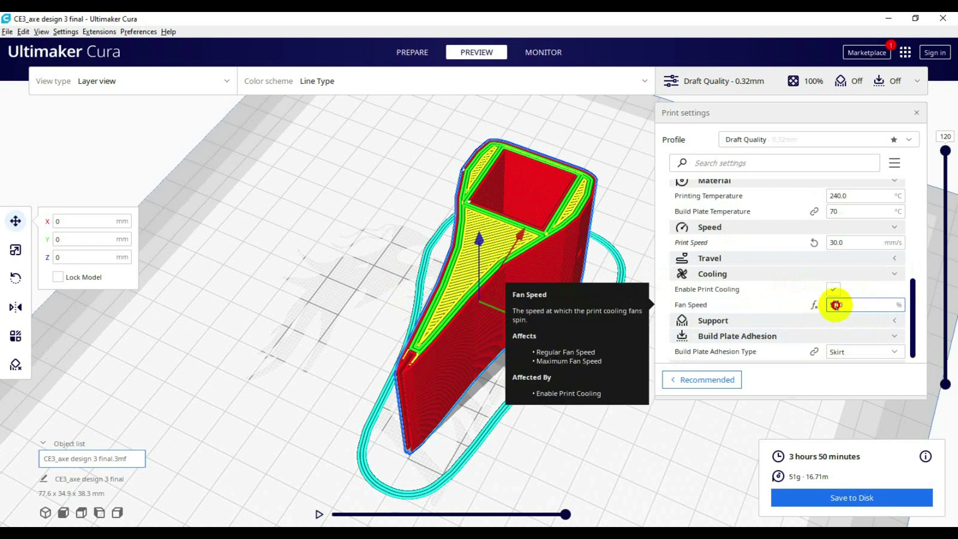
pyautogui.click(835, 305)
pyautogui.write('0')
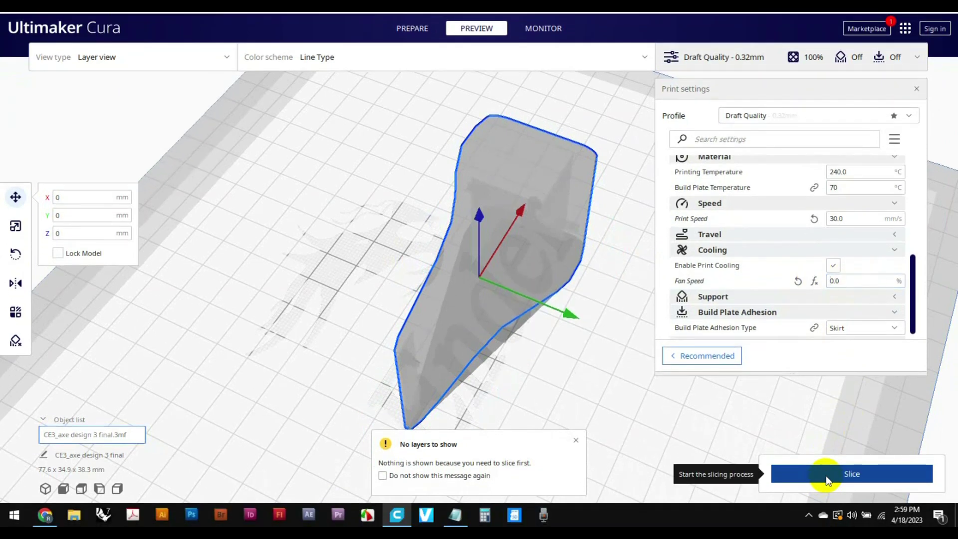
pyautogui.click(825, 499)
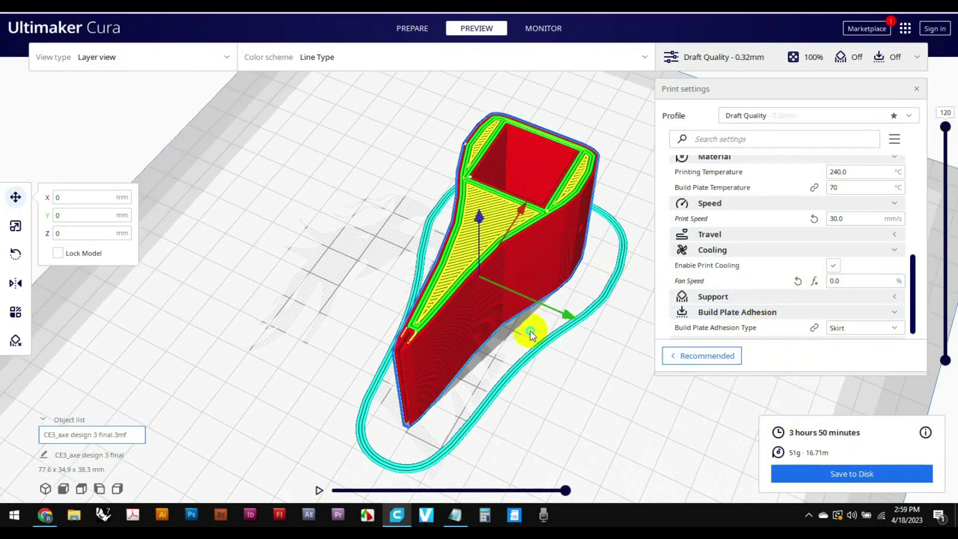
pyautogui.moveTo(531, 331); pyautogui.dragTo(738, 337, button='right')
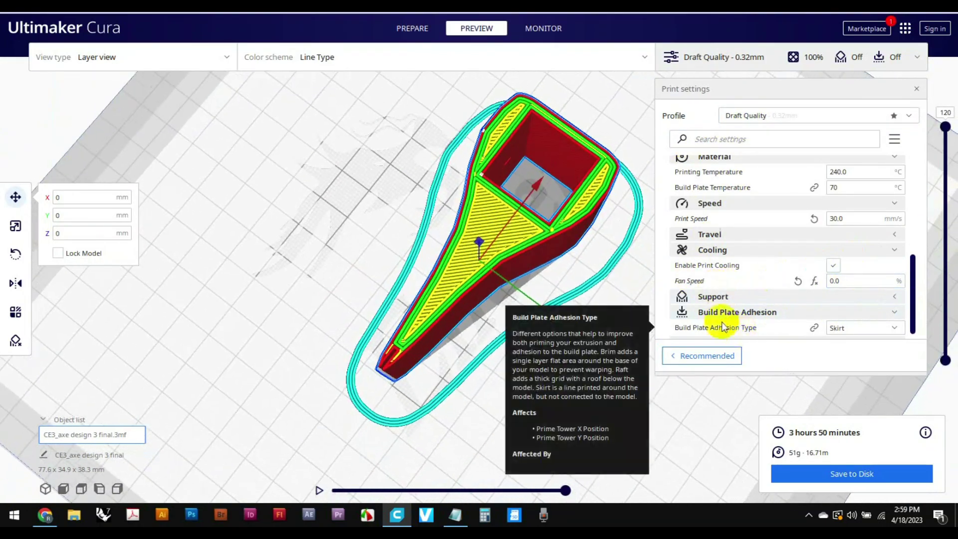